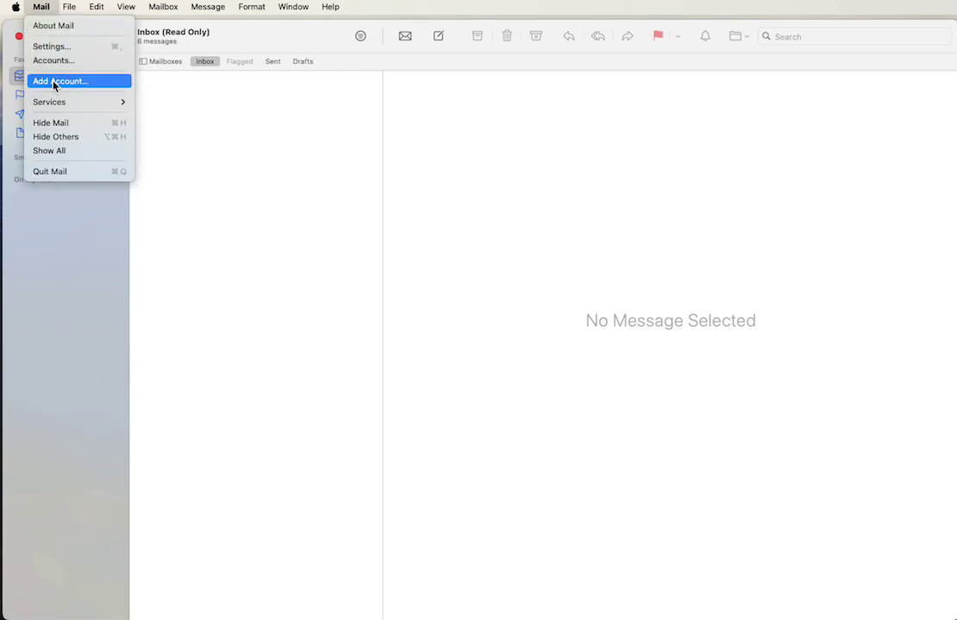
Step: Begin adding a new mail account using the Other Mail Account provider option
left_click(78, 86)
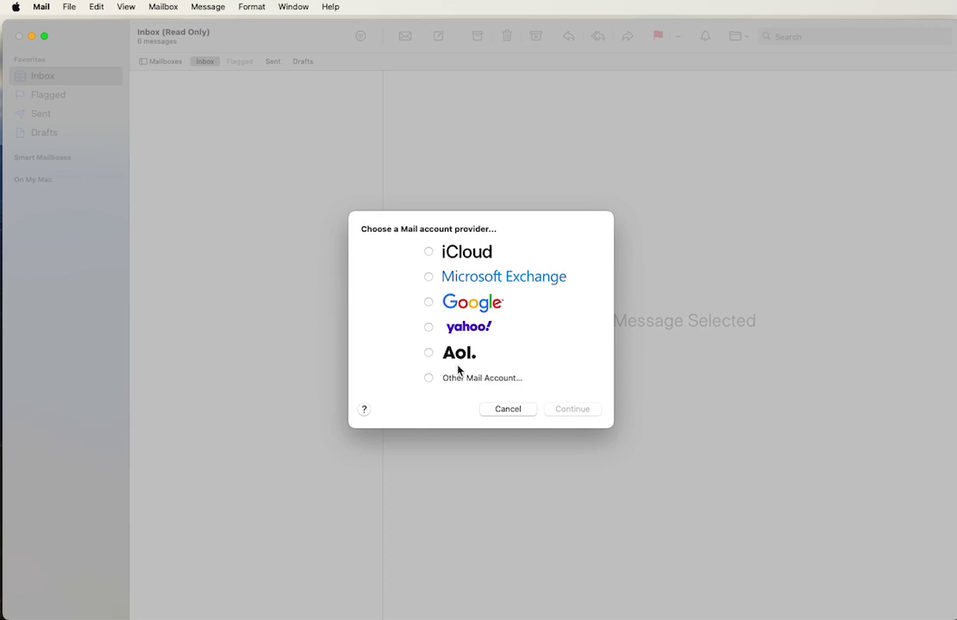
left_click(429, 379)
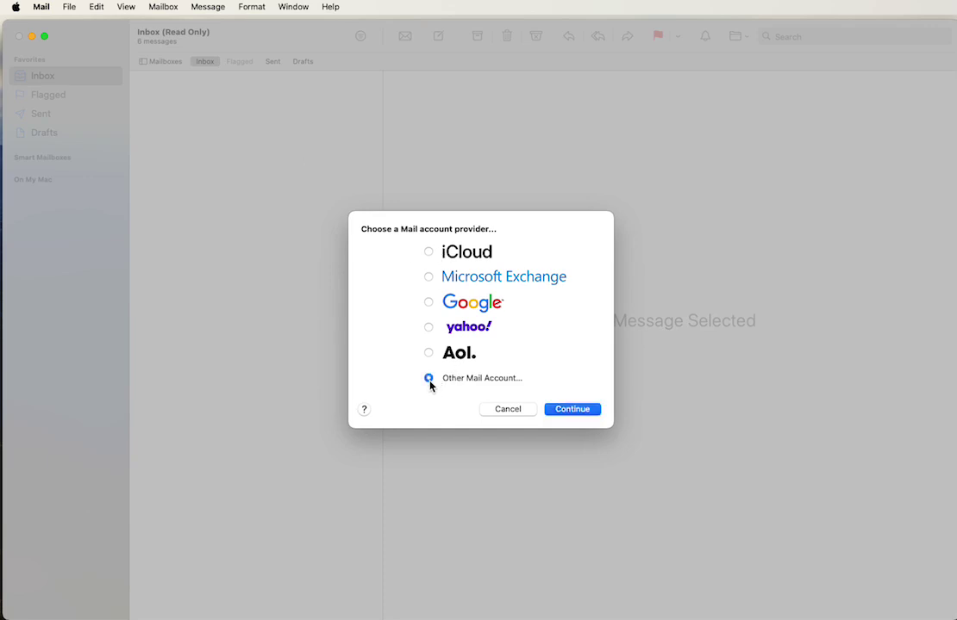
Step: Replace the prefilled Name with the account holder's full name, fixing typos
left_click(571, 410)
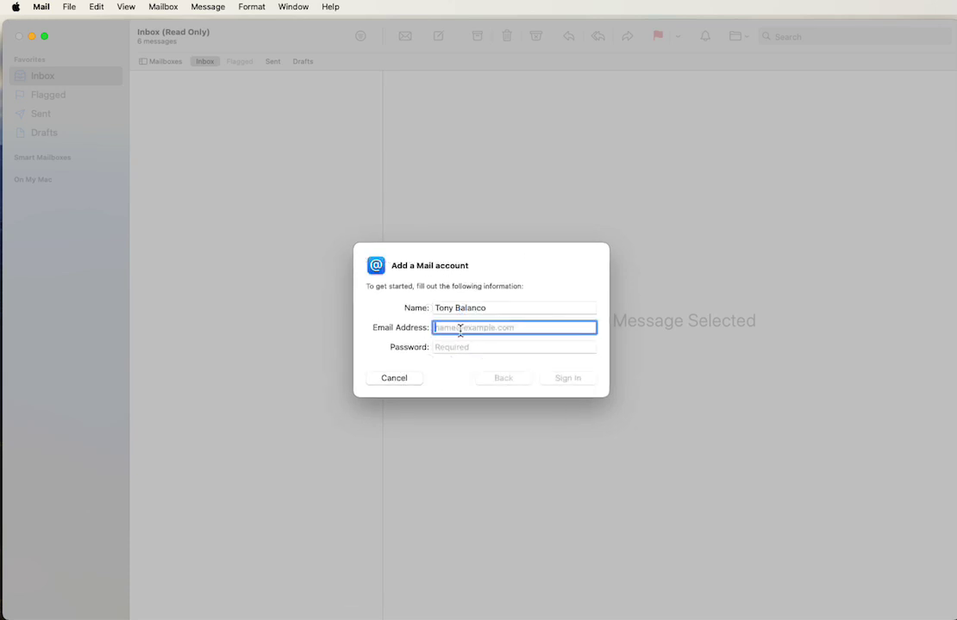
left_click_drag(511, 307, 286, 293)
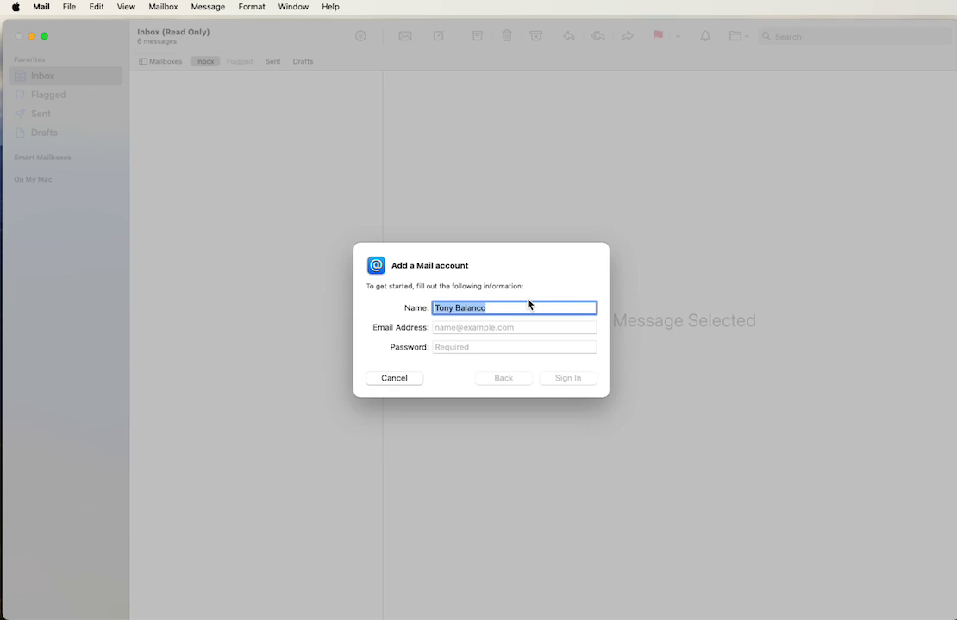
type("J")
key("BackSpace")
type("Steve JO")
key("BackSpace")
key("BackSpace")
type("Jobs")
Step: Enter the account's e-mail address and its password
left_click(491, 328)
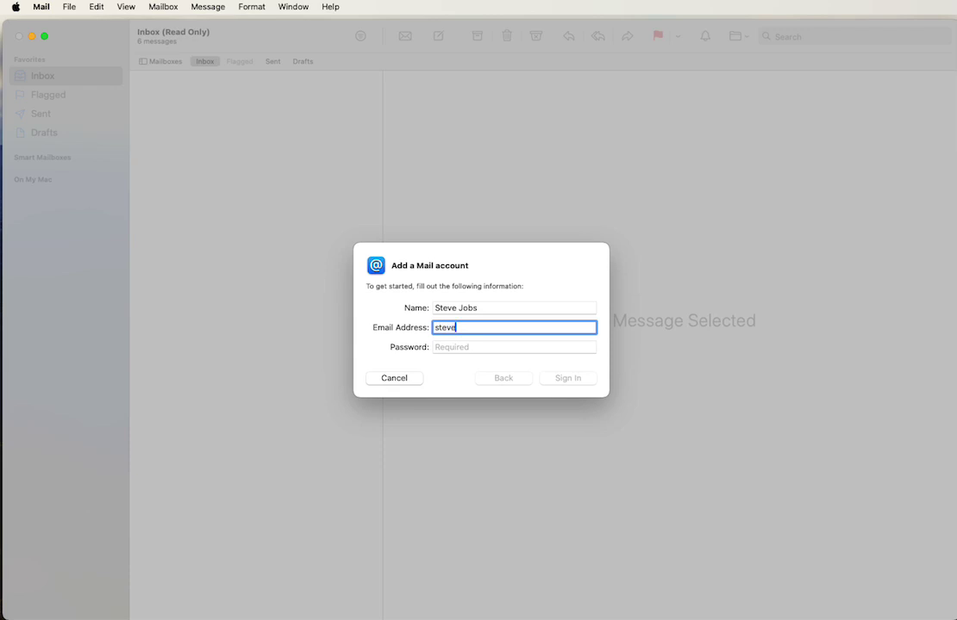
left_click(483, 348)
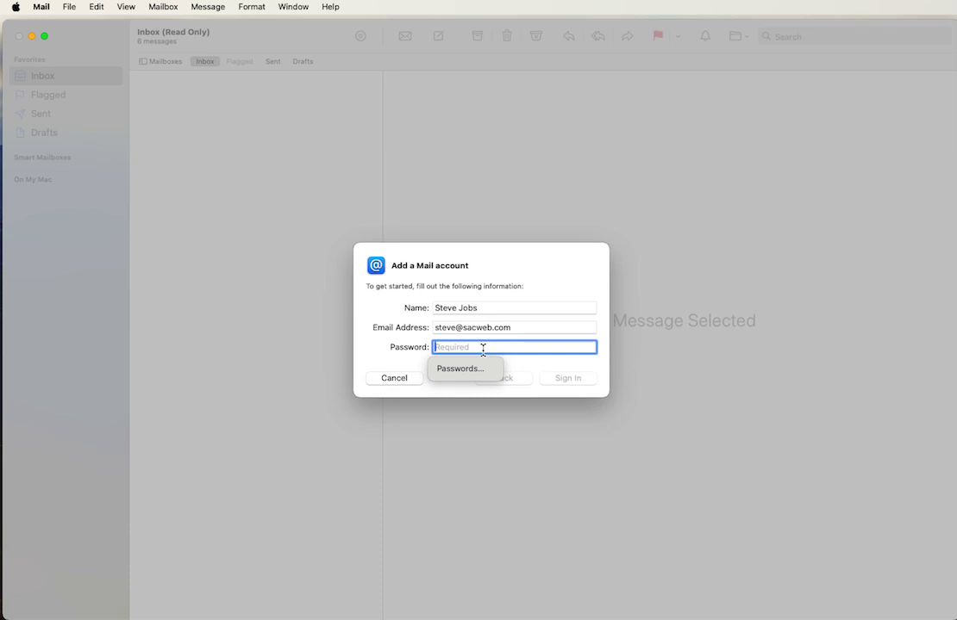
type("•••••")
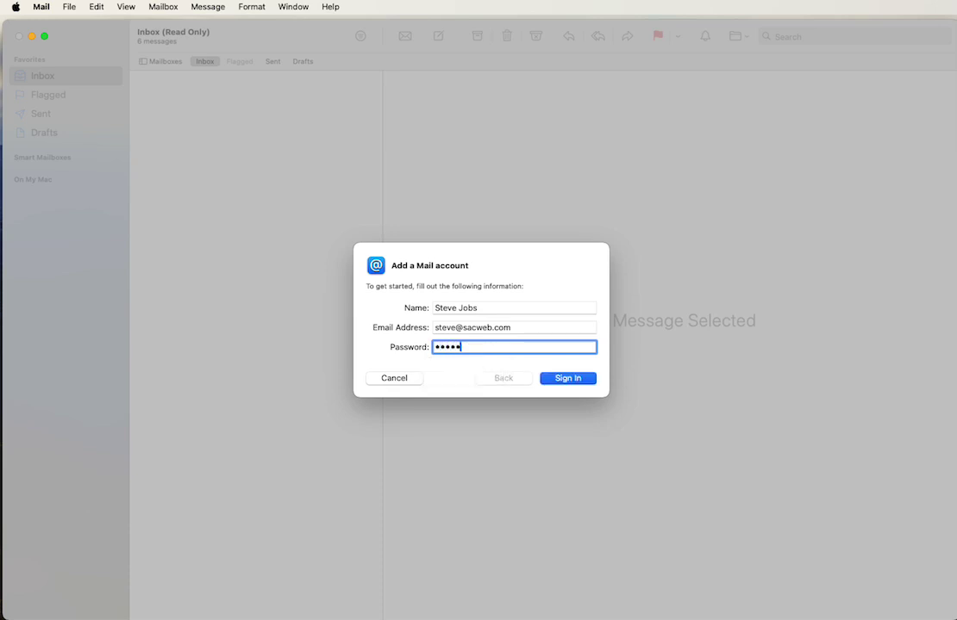
key("BackSpace")
key("BackSpace")
key("BackSpace")
type("•••••••")
Step: Attempt sign-in, then change the account type from IMAP to POP
left_click(564, 380)
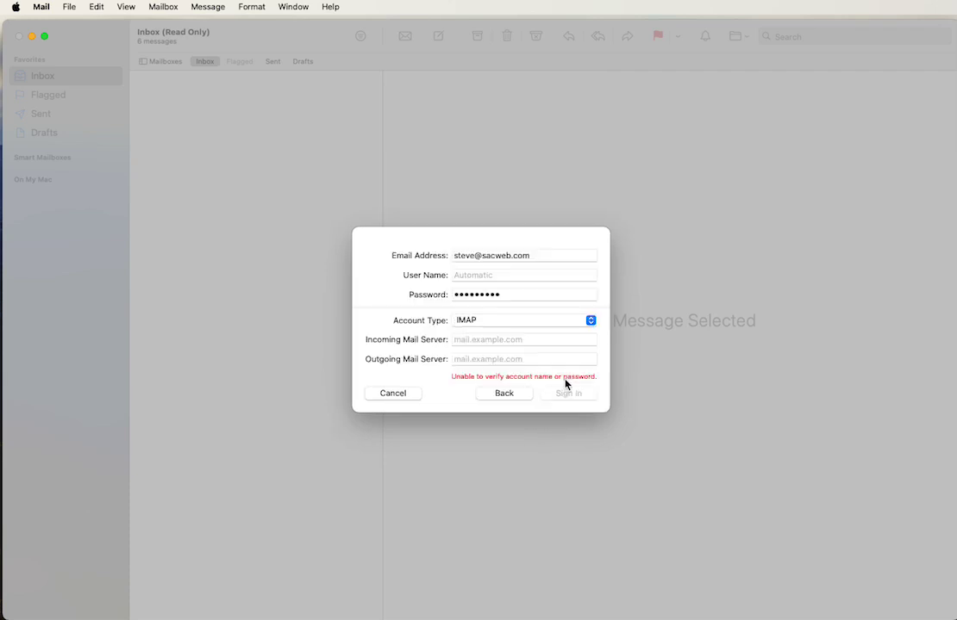
left_click(498, 327)
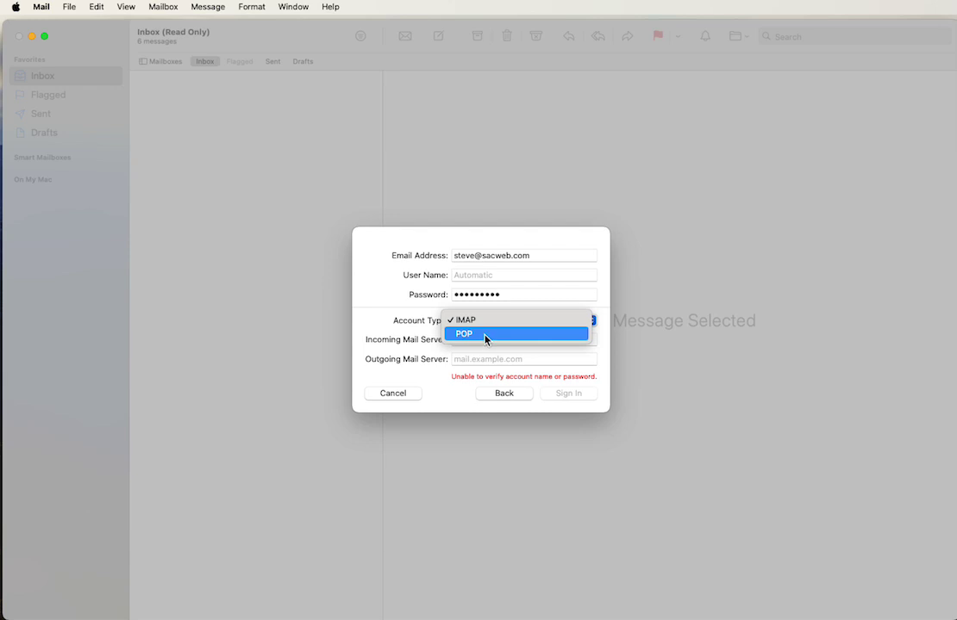
left_click(484, 343)
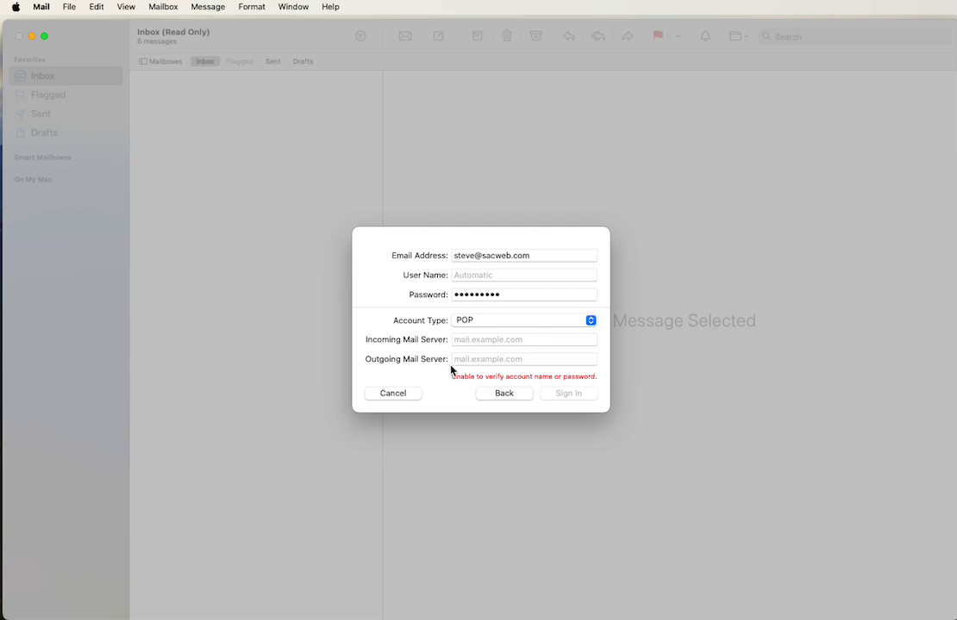
left_click(473, 342)
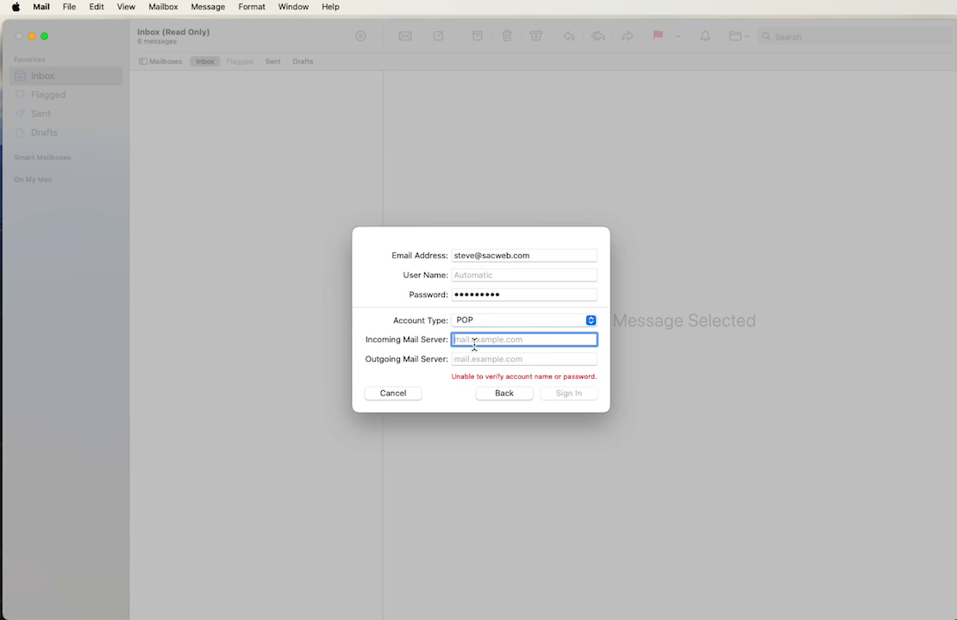
Step: Set both the incoming and outgoing mail servers to one-dom4.com
type("one-dom4.com")
triple_click(520, 338)
key("super+c")
left_click(479, 363)
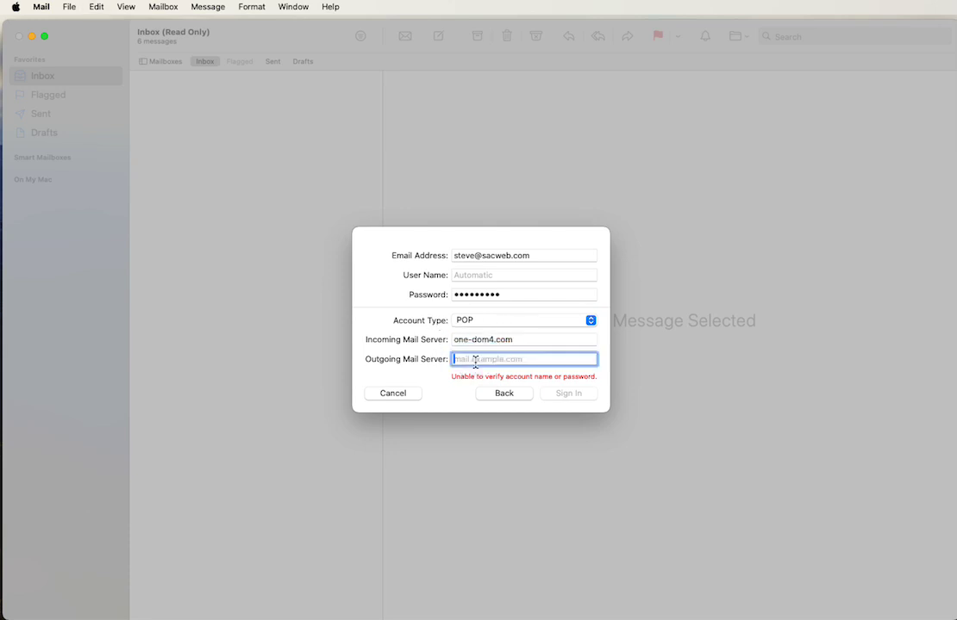
key("super+v")
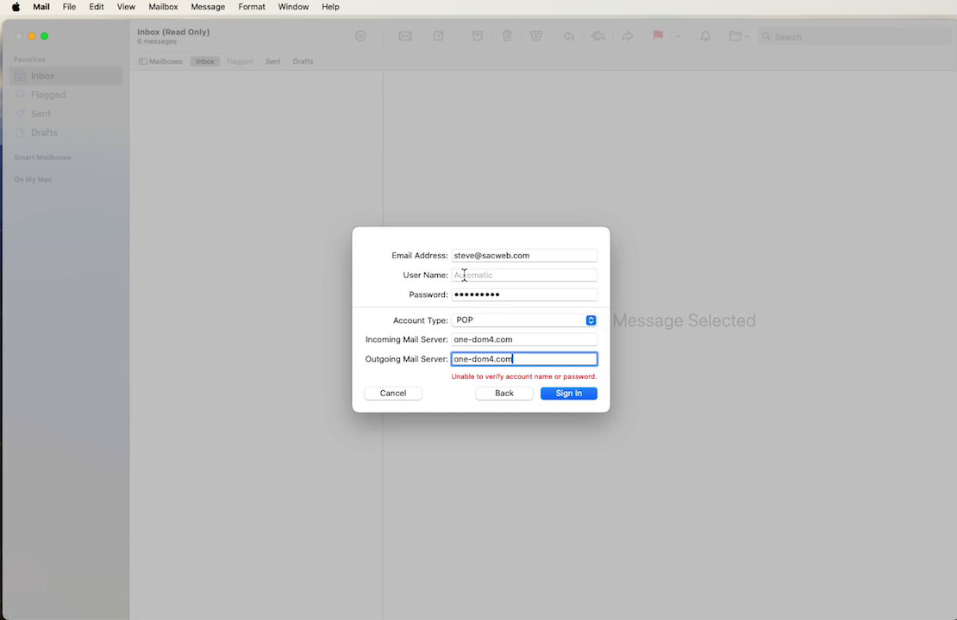
Step: Use the account's e-mail address as the User Name and complete sign-in
left_click(500, 275)
triple_click(515, 255)
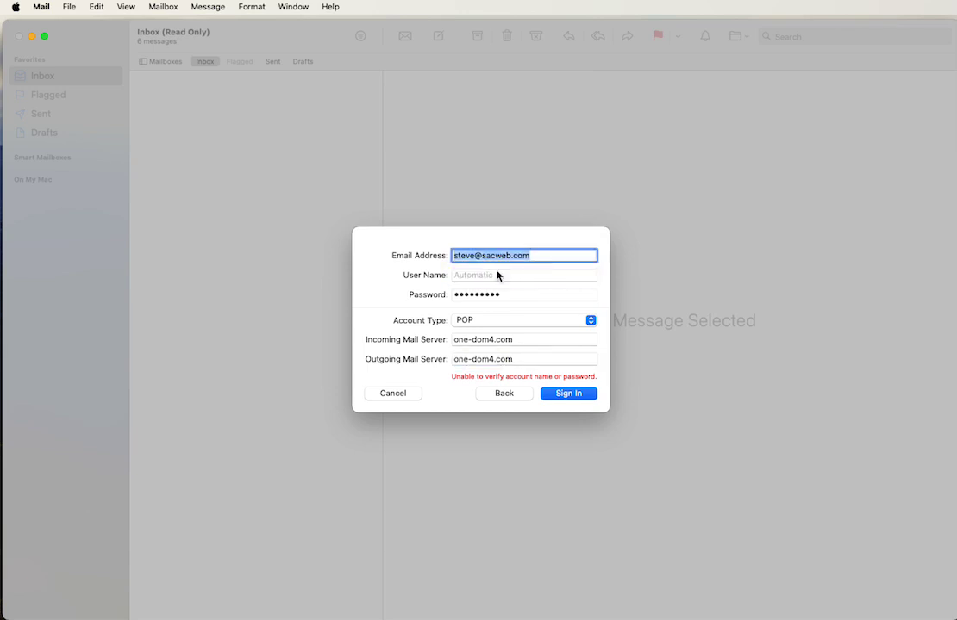
key("super+c")
left_click(478, 276)
key("super+v")
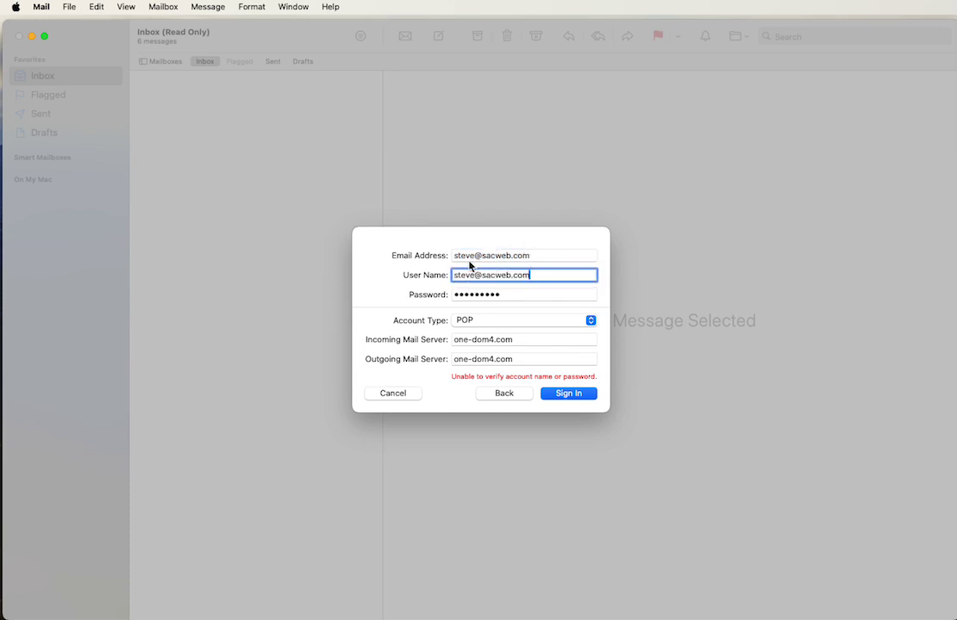
left_click(567, 395)
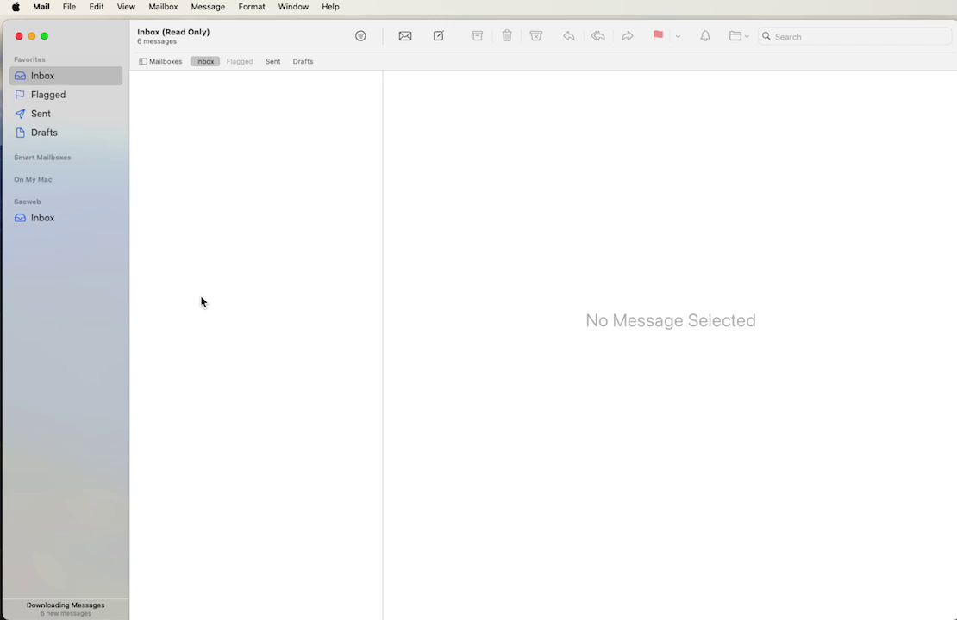
Step: View the downloaded messages in the Sacweb inbox, then bring up the Mail menu
left_click(39, 220)
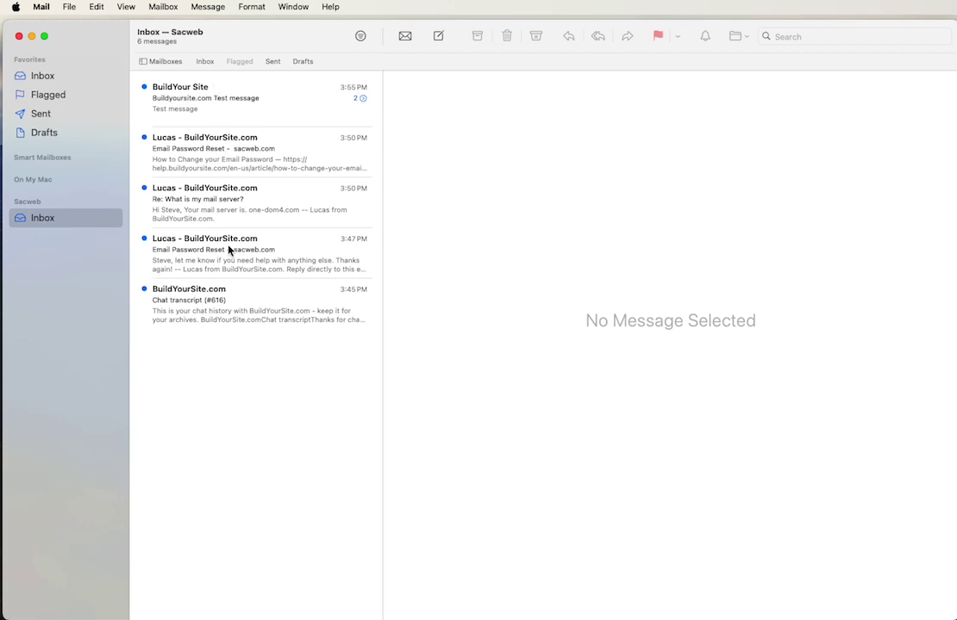
left_click(46, 11)
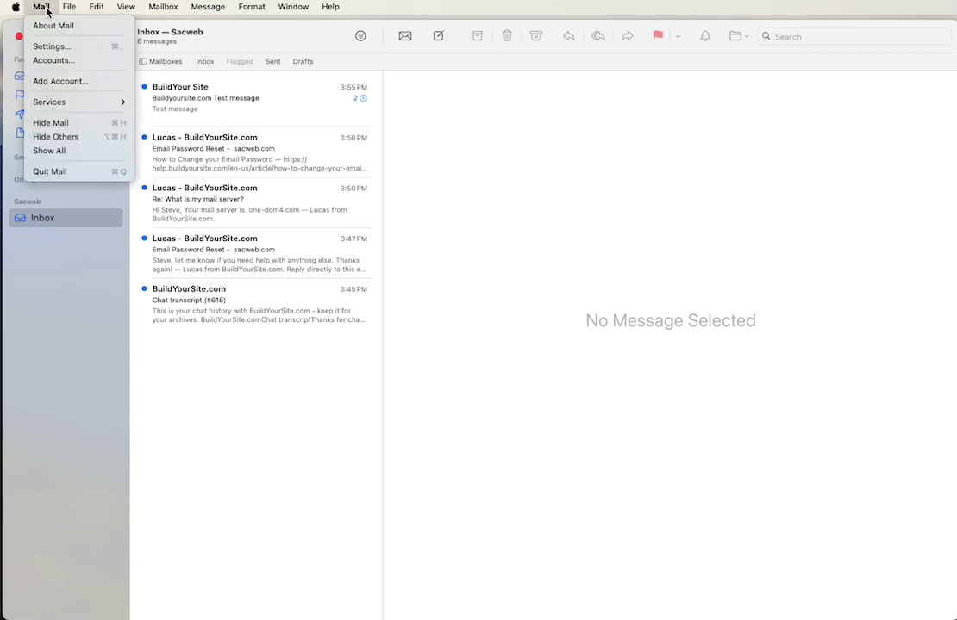
Step: In Settings, change the Sacweb account's Description to the account's e-mail address
left_click(48, 47)
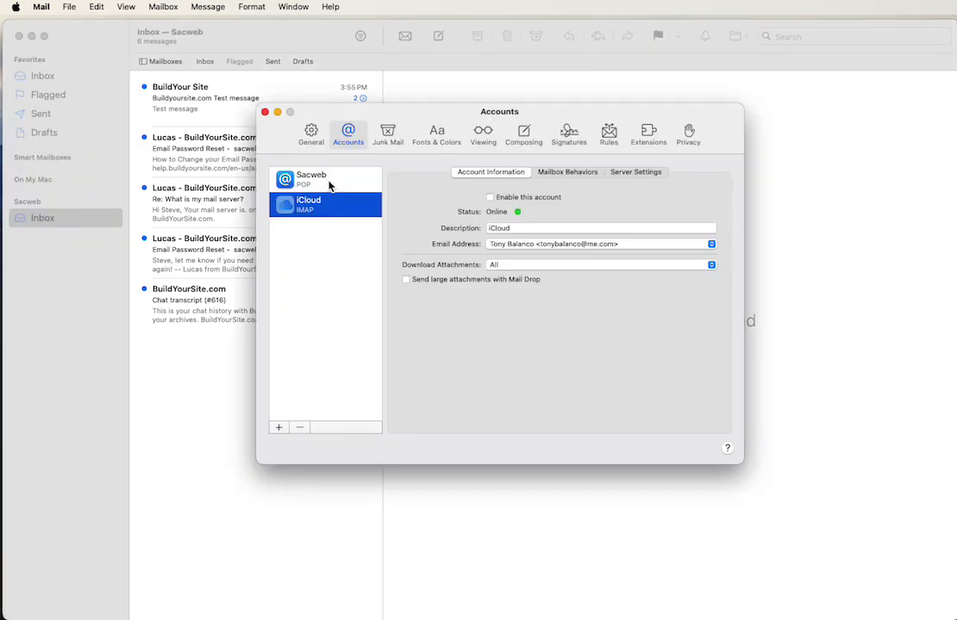
left_click(330, 187)
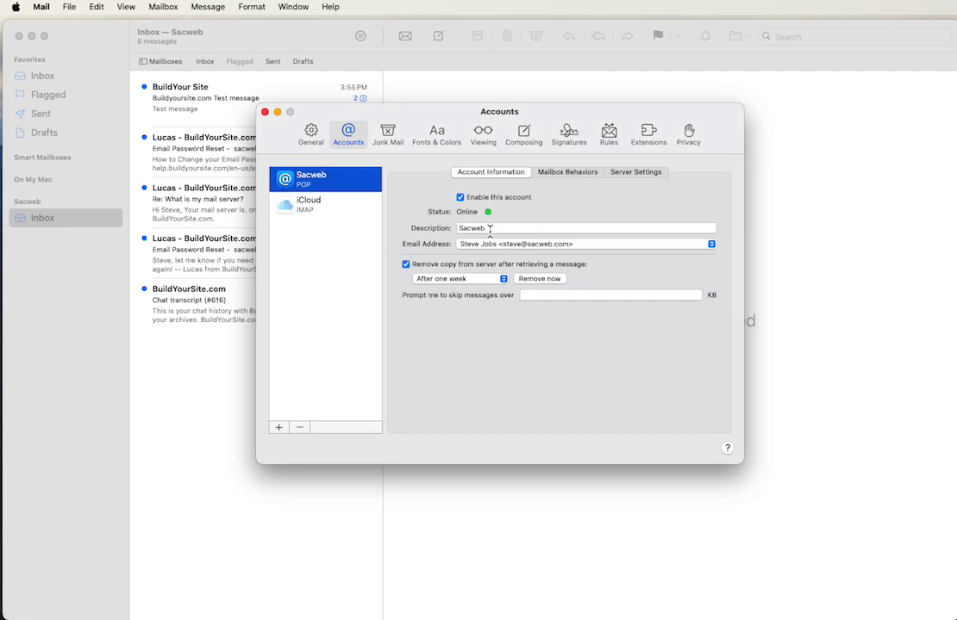
double_click(488, 230)
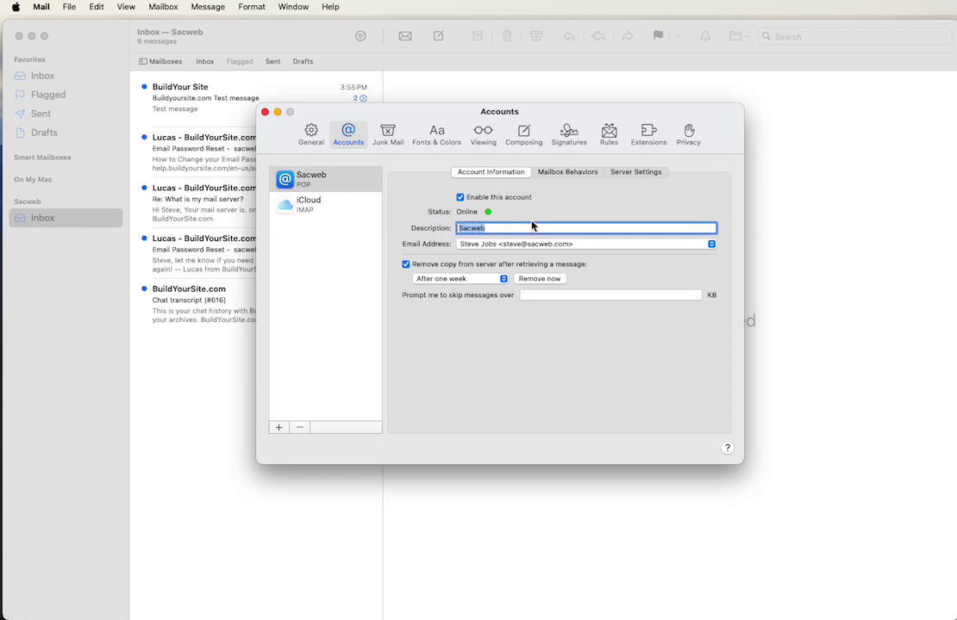
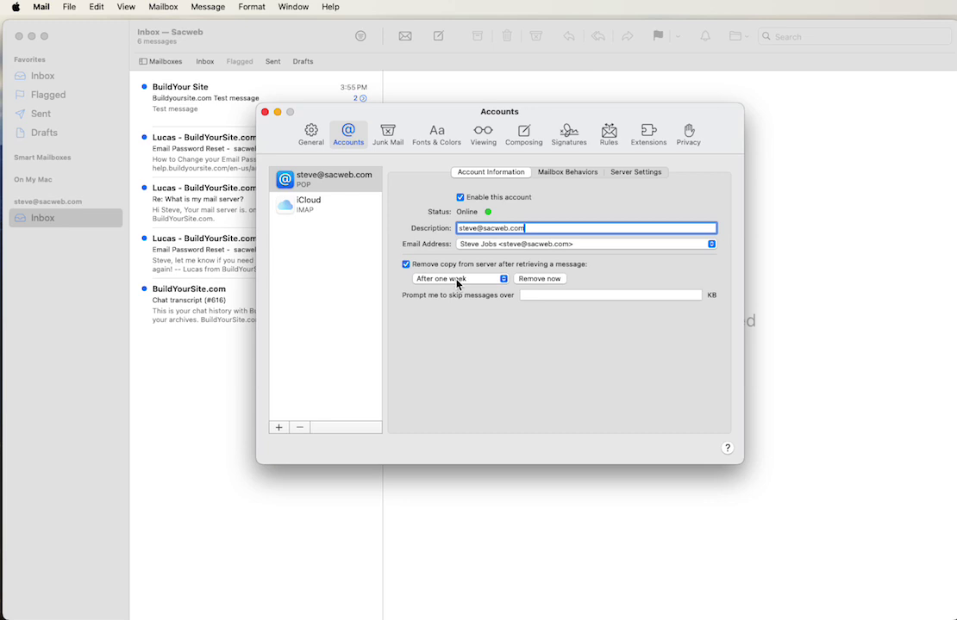
Step: Set 'Remove copy from server' to After one month, then view Server Settings
left_click(458, 281)
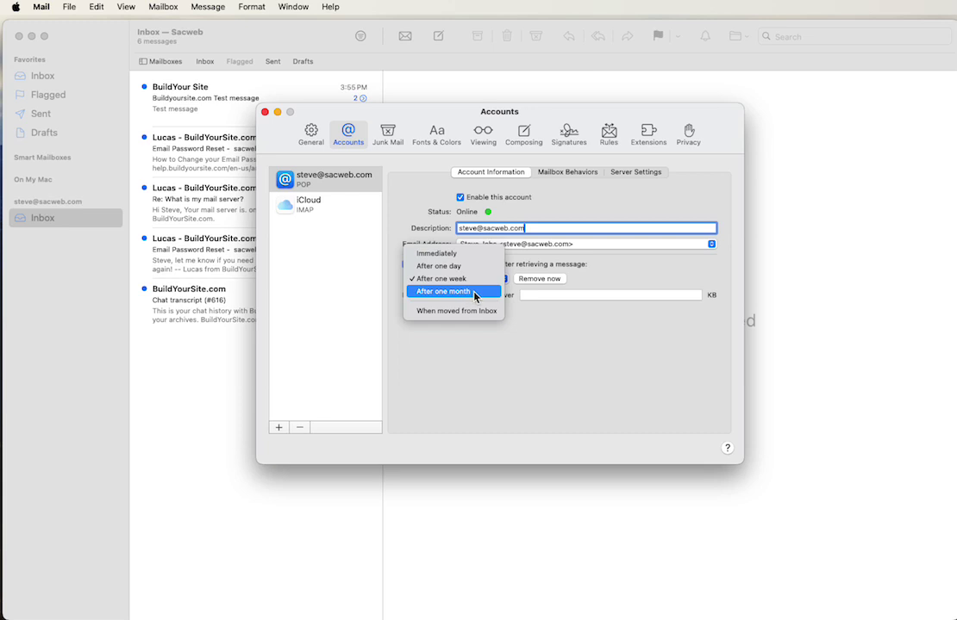
left_click(475, 297)
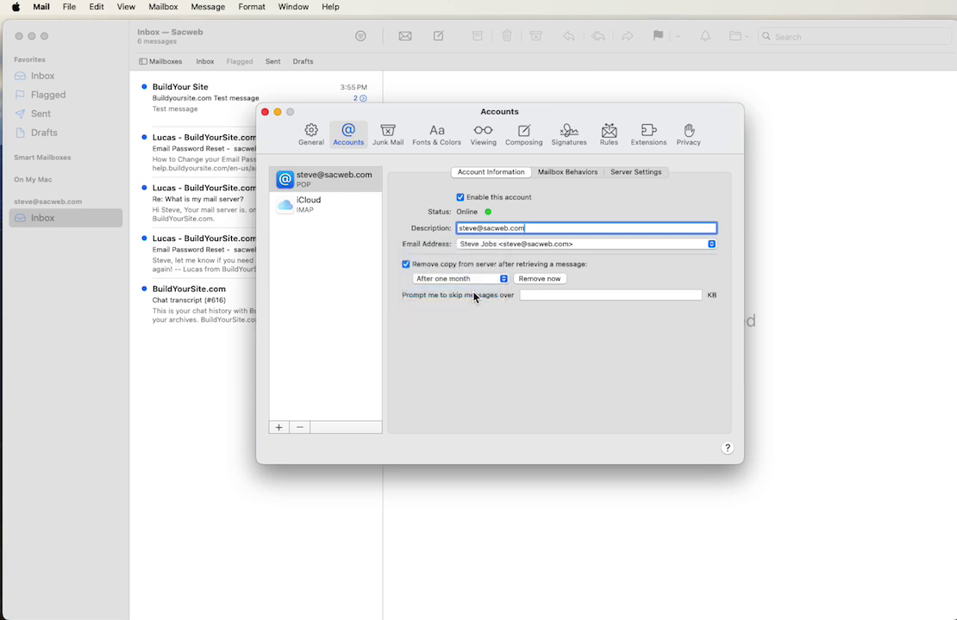
left_click(471, 283)
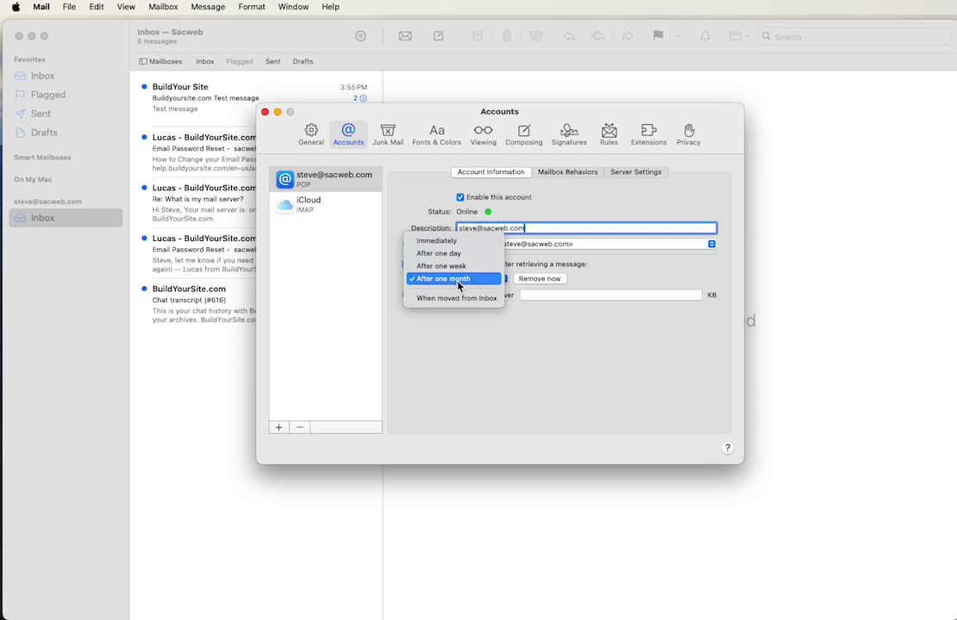
left_click(457, 280)
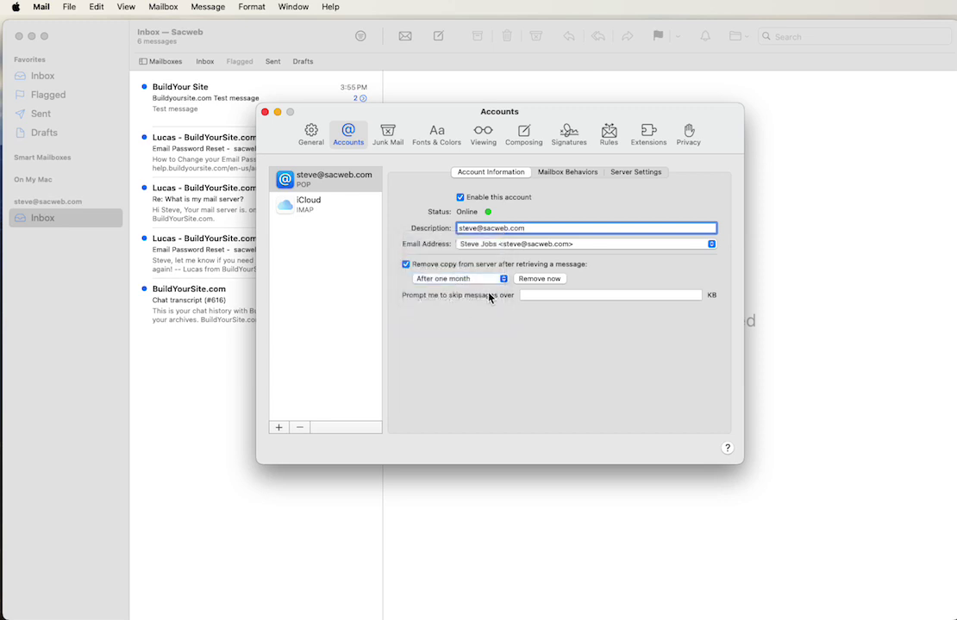
left_click(638, 172)
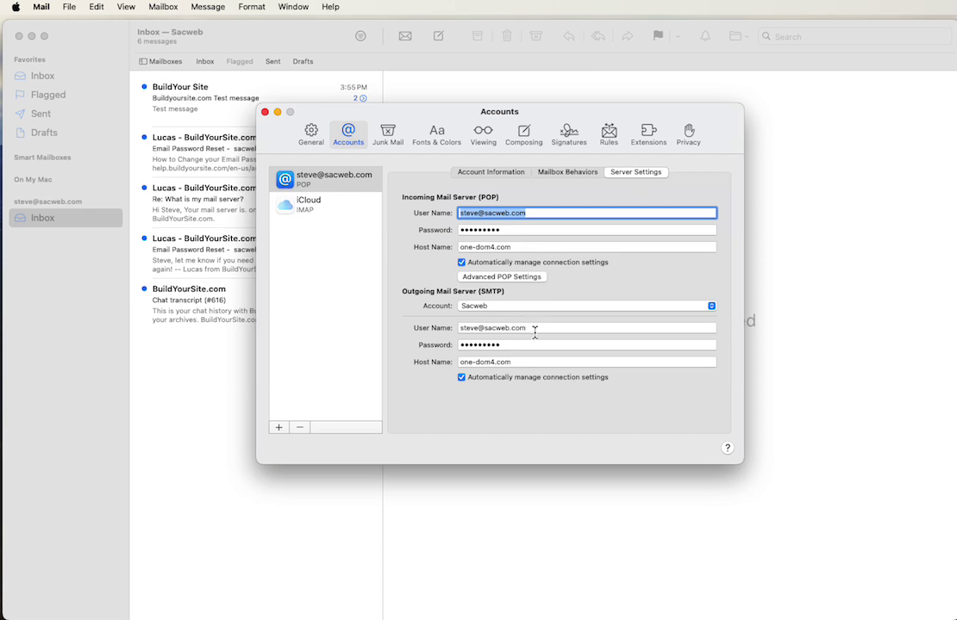
Step: Check the SMTP user name and Mailbox Behaviors, ending on Account Information
triple_click(507, 329)
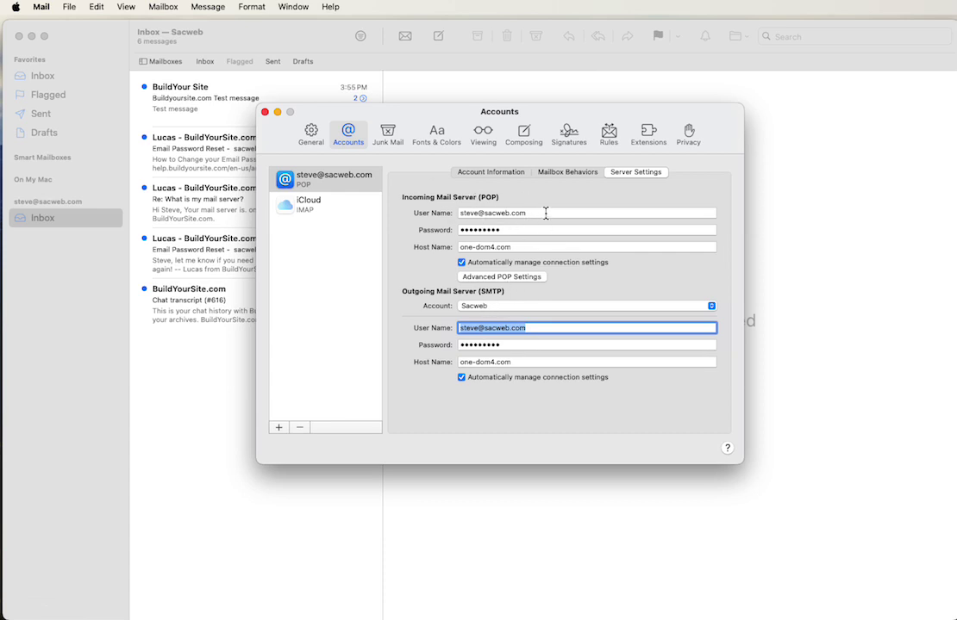
left_click(566, 175)
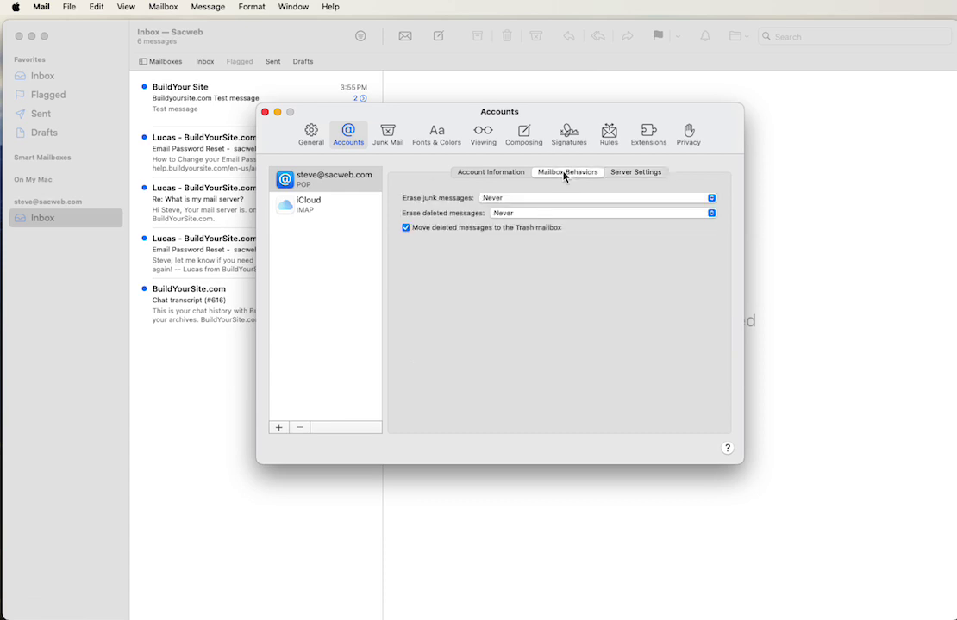
left_click(491, 173)
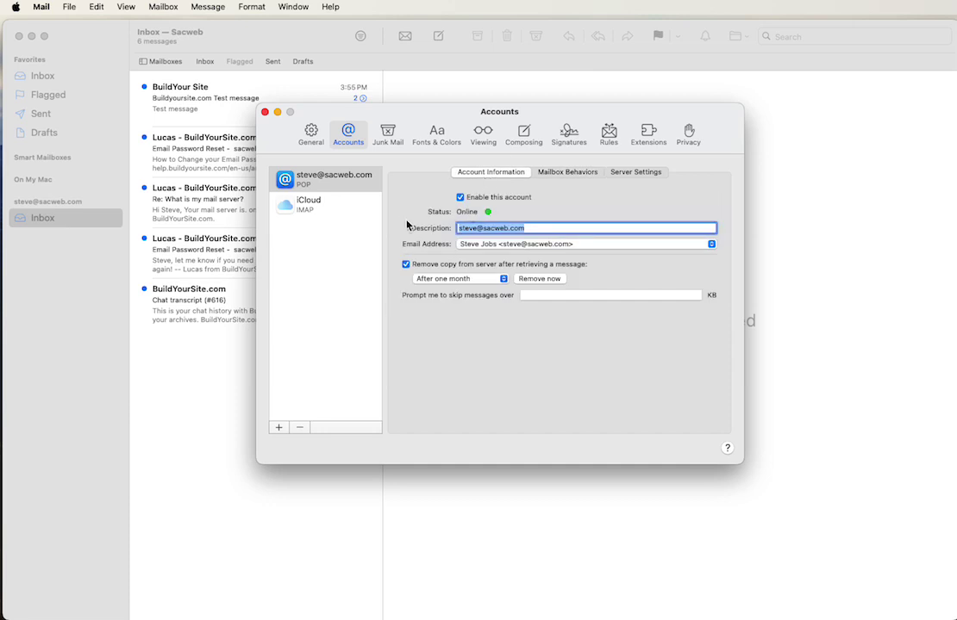
left_click(572, 175)
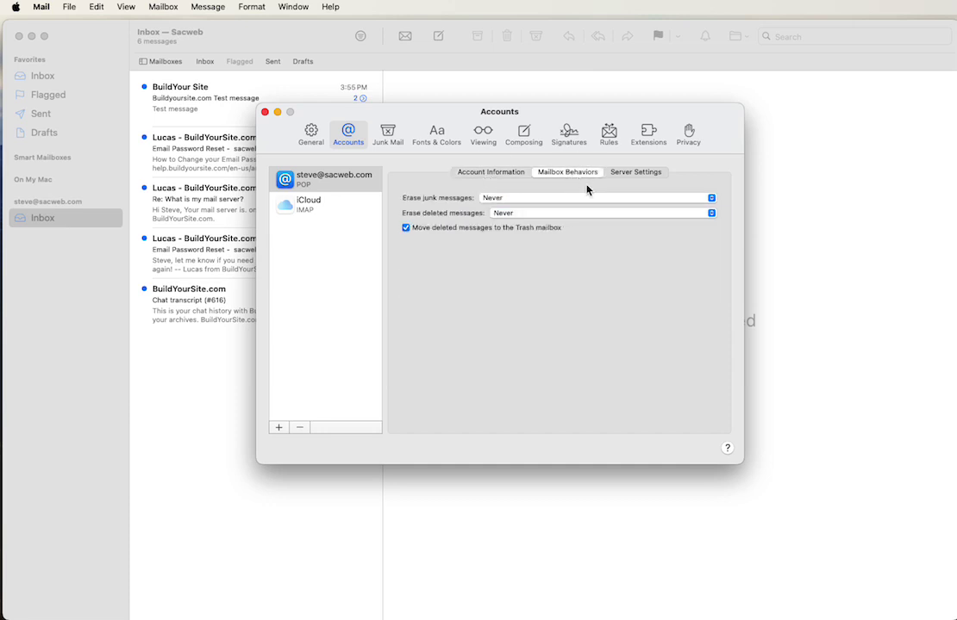
left_click(480, 174)
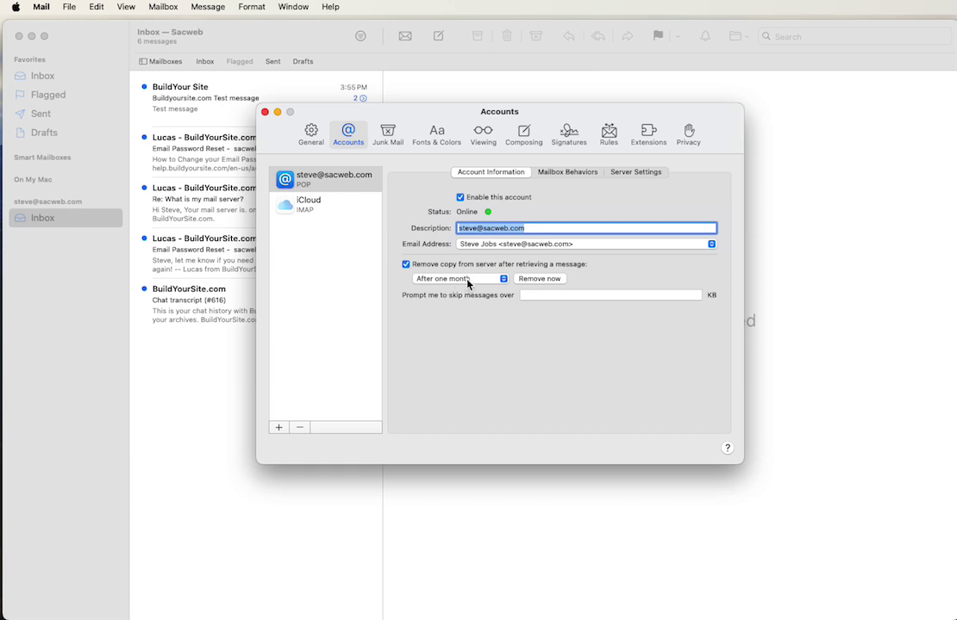
left_click(468, 279)
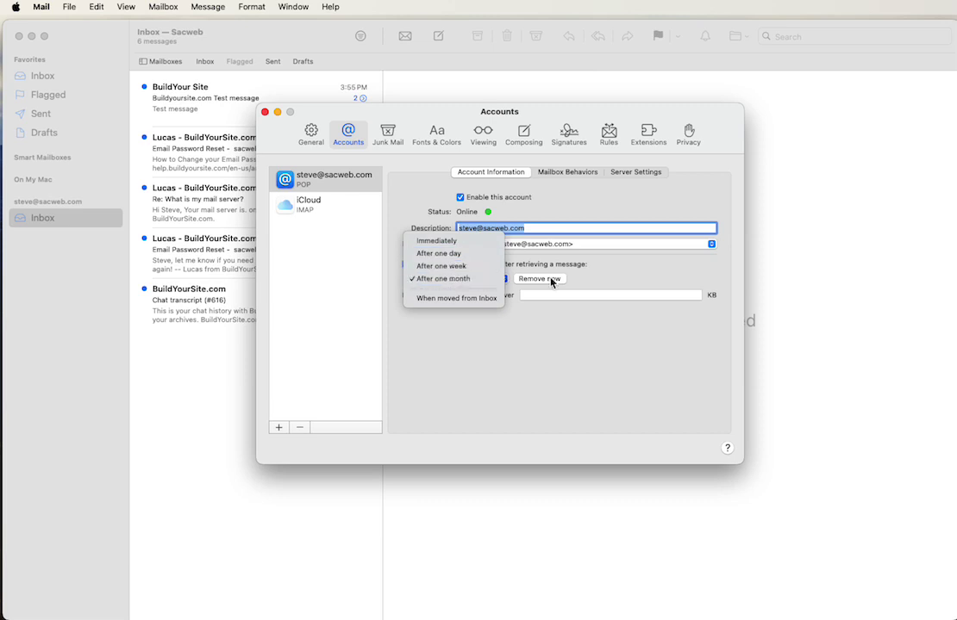
left_click(552, 346)
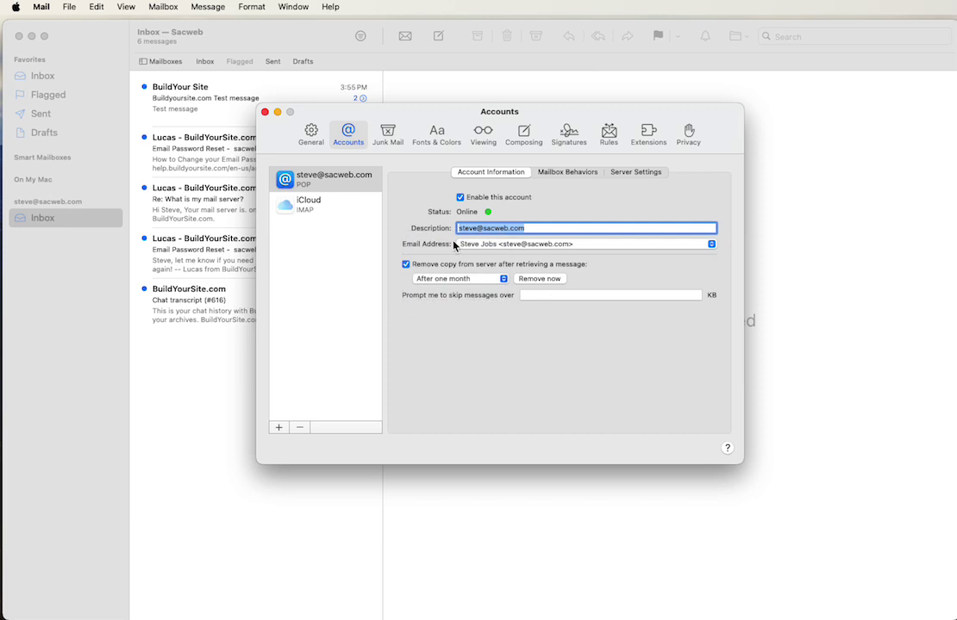